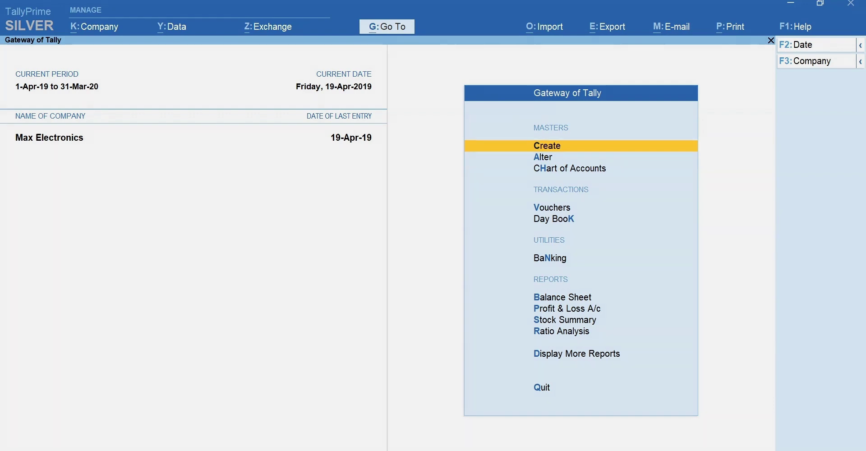
Open the HDFC Bank ledger for alteration
key(c)
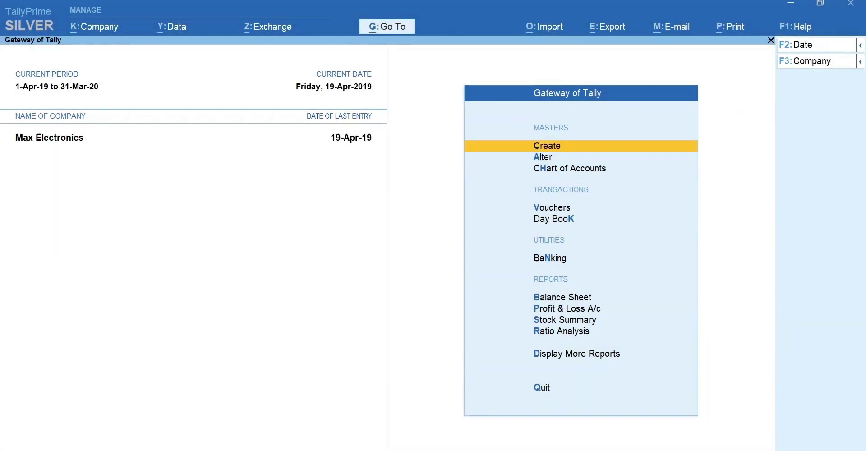
key(a)
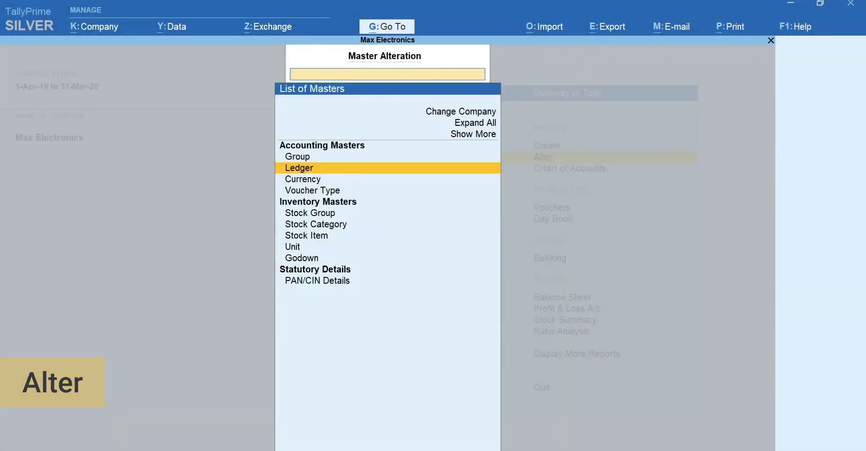
key(Return)
text(Hdfc)
key(Return)
Set the Set/Alter cheque books option to Yes in the ledger's bank configuration and open its cheque ranges
key(Return)
key(Return)
key(Return)
key(Return)
key(Return)
key(Return)
key(Return)
key(Return)
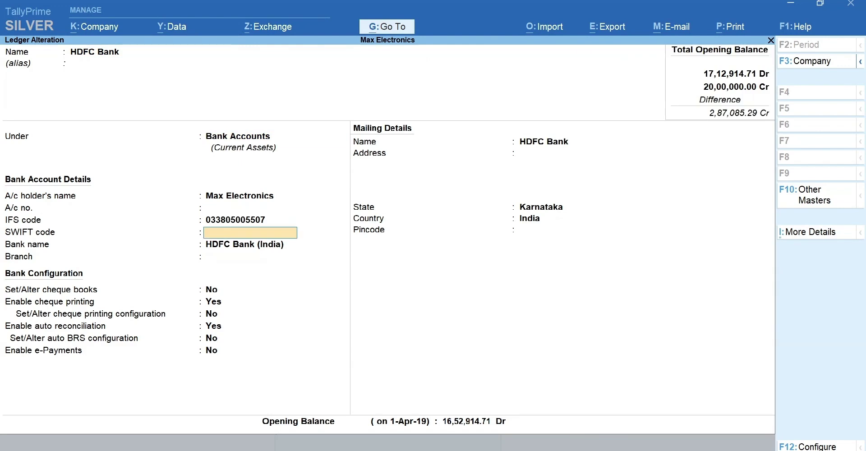
text(y)
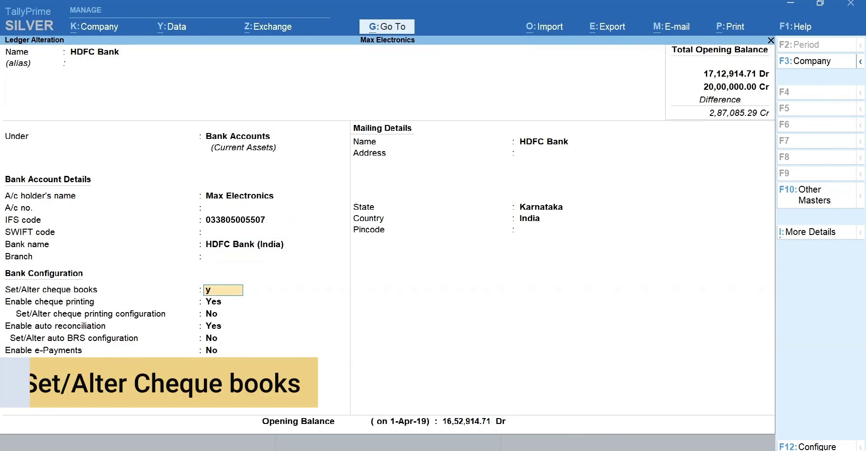
key(Return)
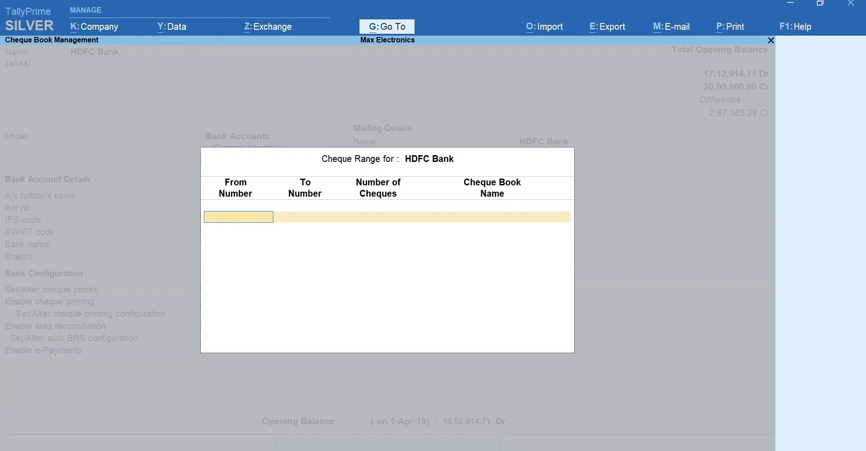
Add a cheque book named Accounts with cheque numbers from 100101 to 100200
text(100)
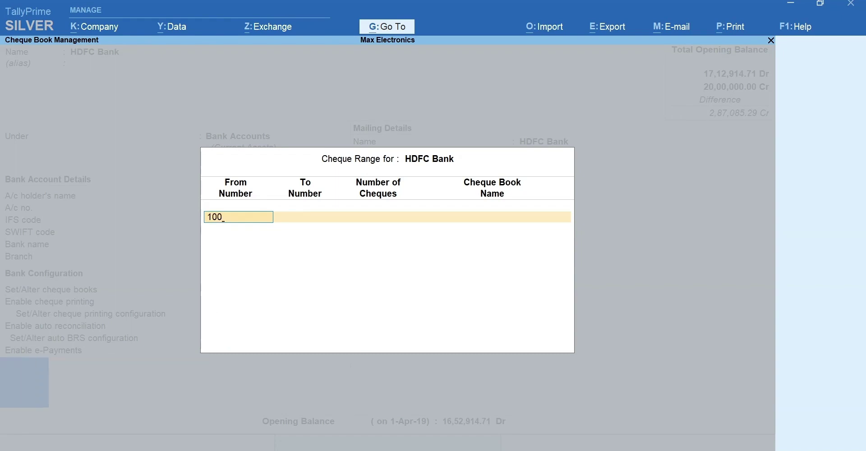
text(101)
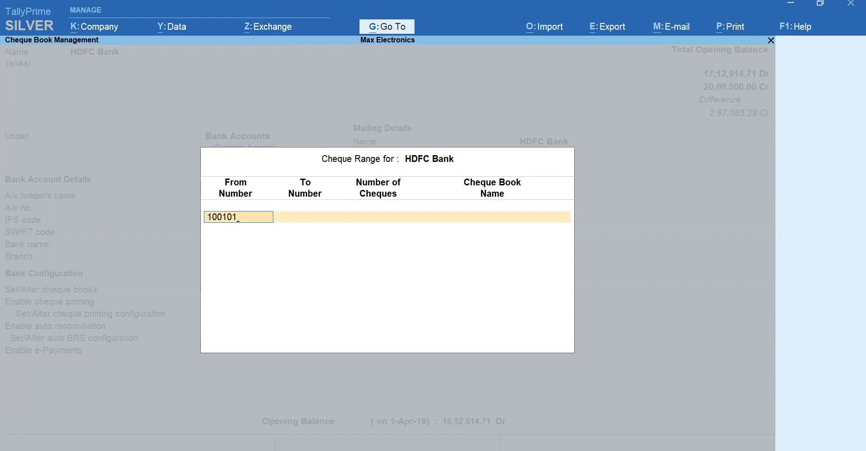
key(Return)
text(1)
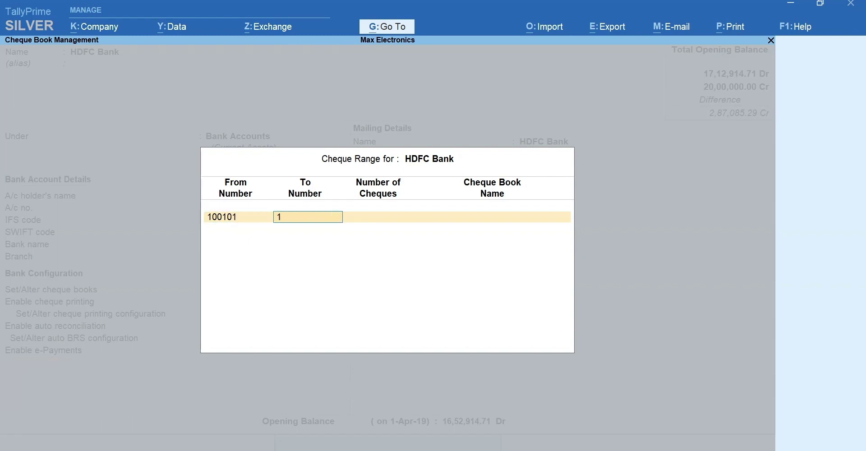
text(00200)
key(Return)
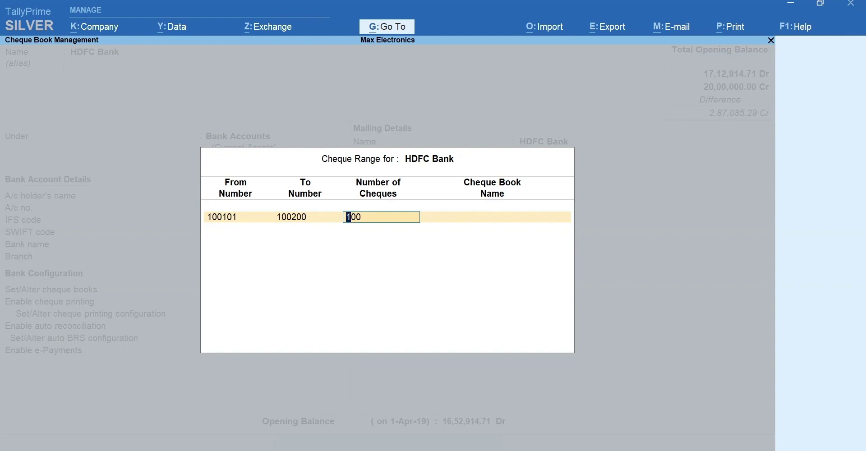
key(Return)
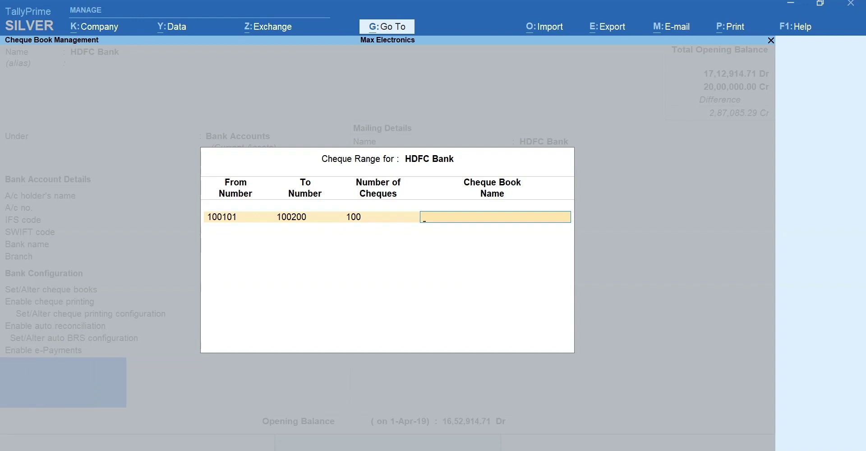
text(Accou)
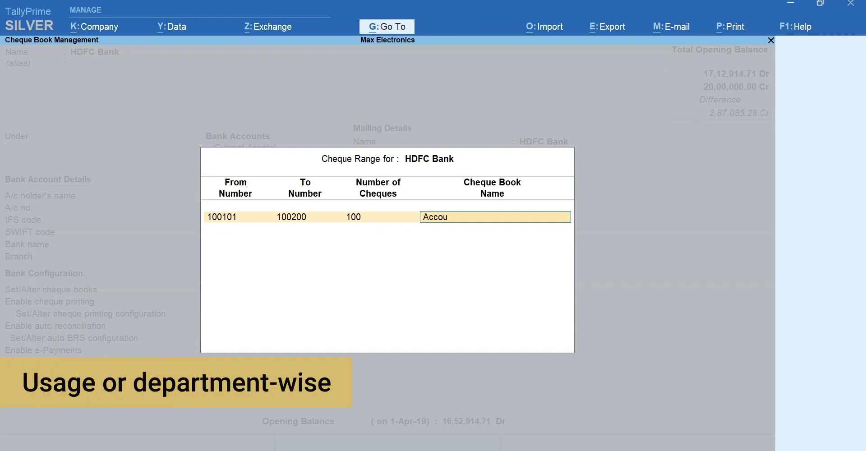
text(nts)
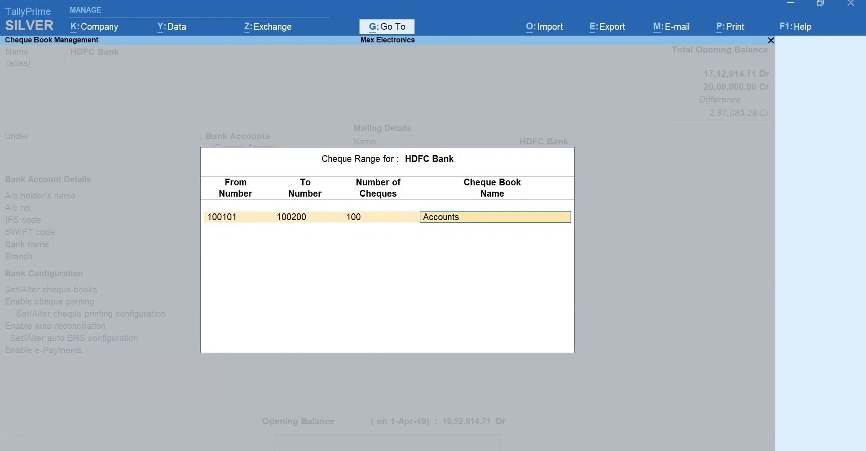
key(Return)
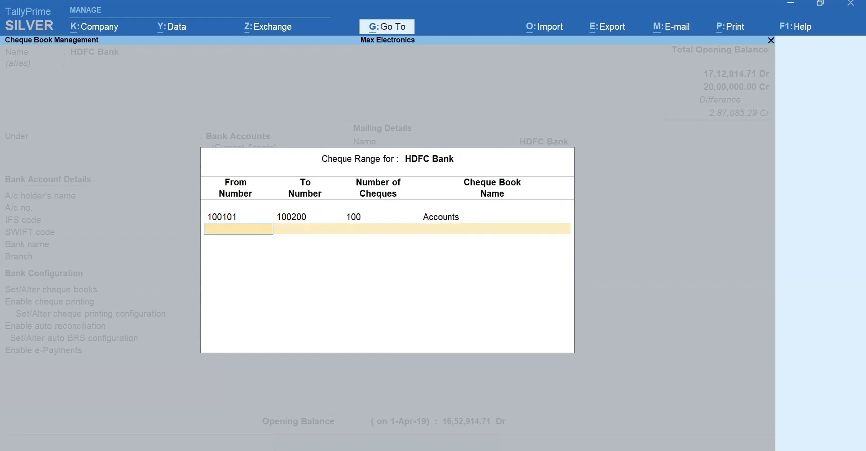
Add a second cheque book named Manager, starting at number 100251 with 50 cheques
text(1)
key(Return)
key(Return)
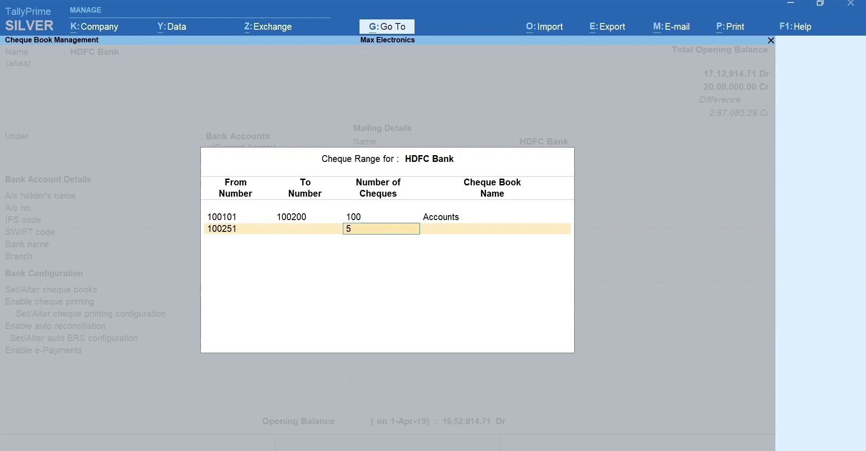
key(Return)
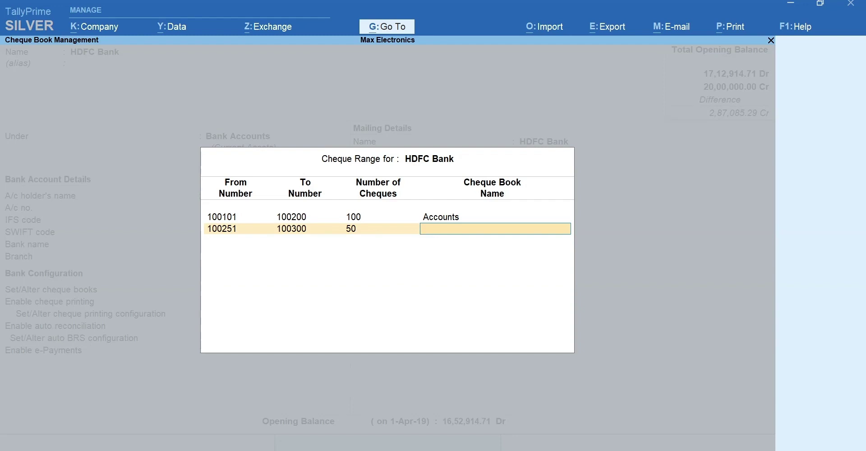
text(Manager)
key(Return)
Add a third cheque book named Owner with cheque numbers from 100001 to 100050
text(100)
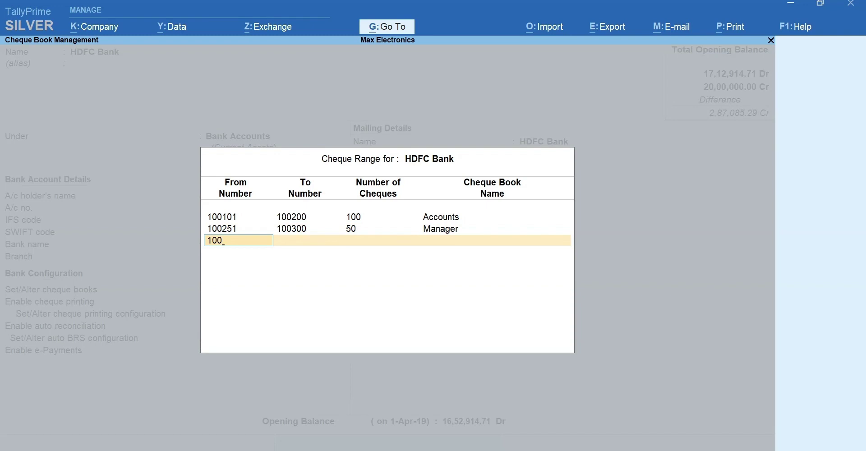
text(001)
key(Return)
text(100)
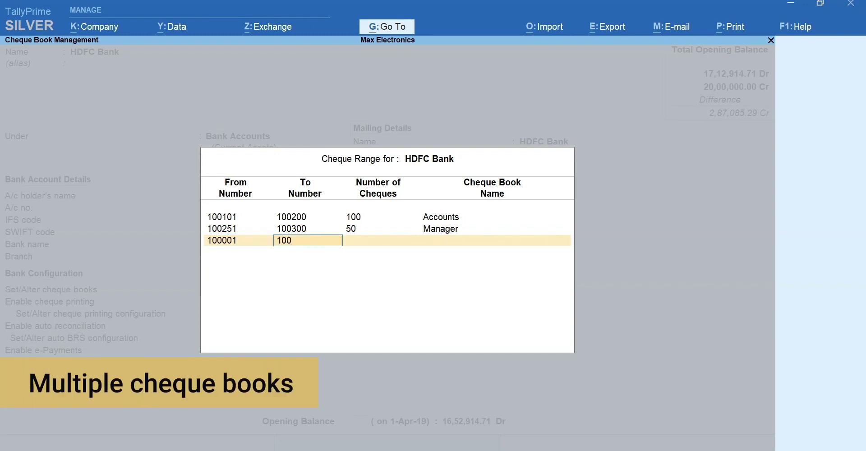
text(050)
key(Return)
key(Return)
text(Owner)
key(Return)
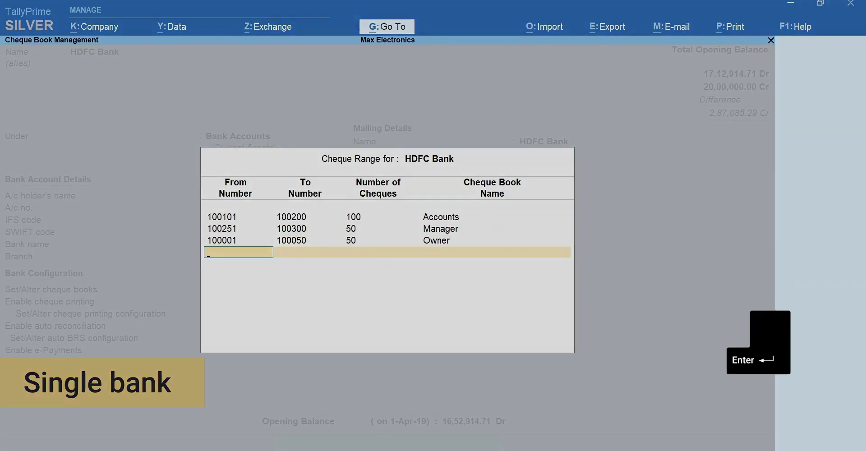
Finish the cheque range list, save the HDFC Bank ledger and return to the Gateway of Tally
key(Return)
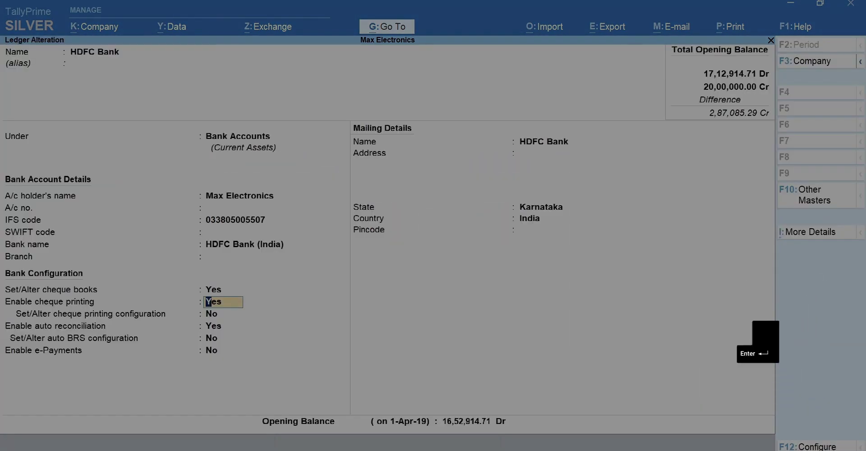
key(ctrl+a)
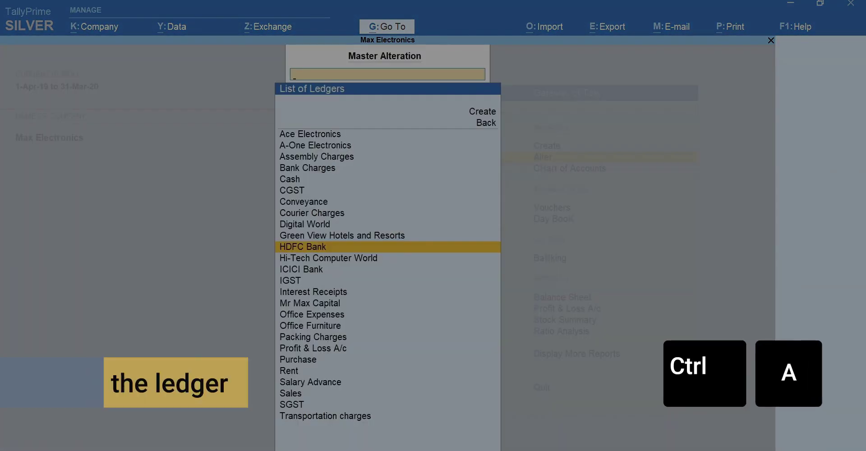
key(Escape)
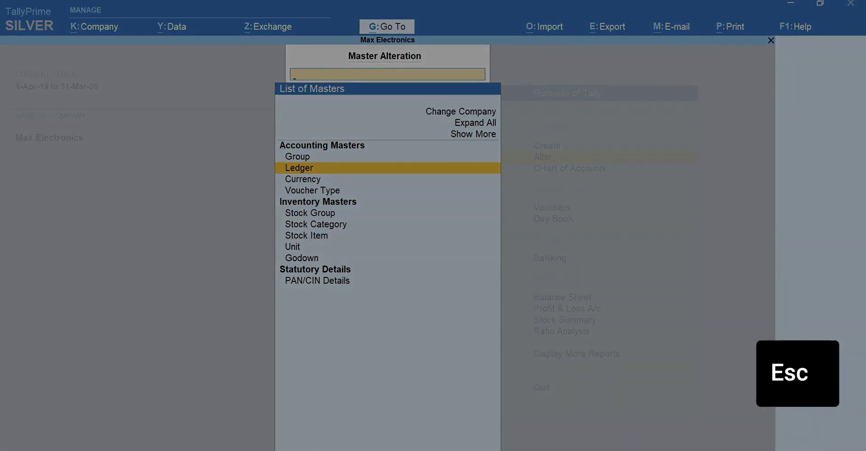
key(Escape)
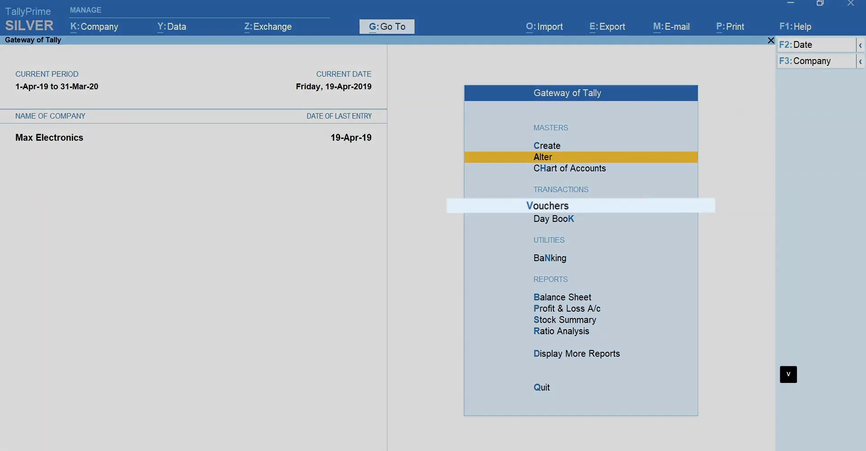
Create a payment voucher from HDFC Bank to Green View Hotels and Resorts for 9,700
key(v)
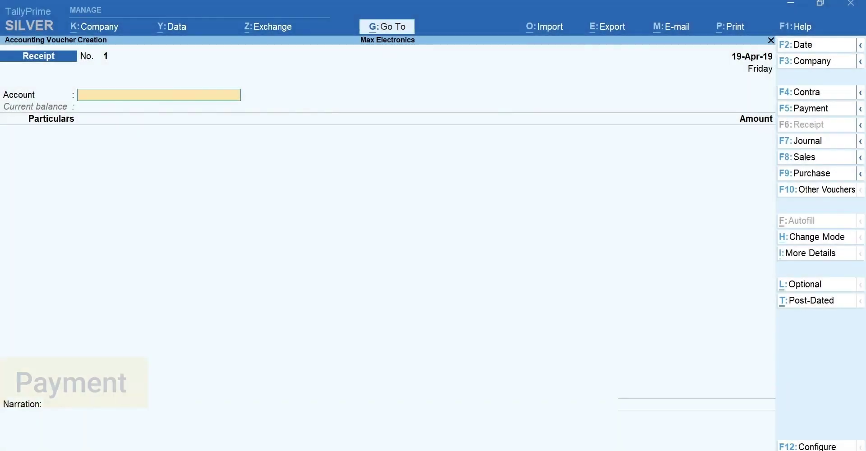
key(F5)
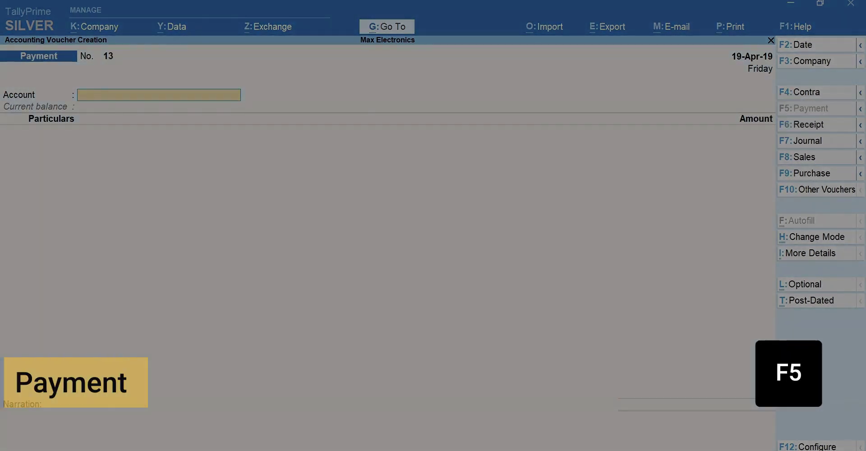
text(Hd)
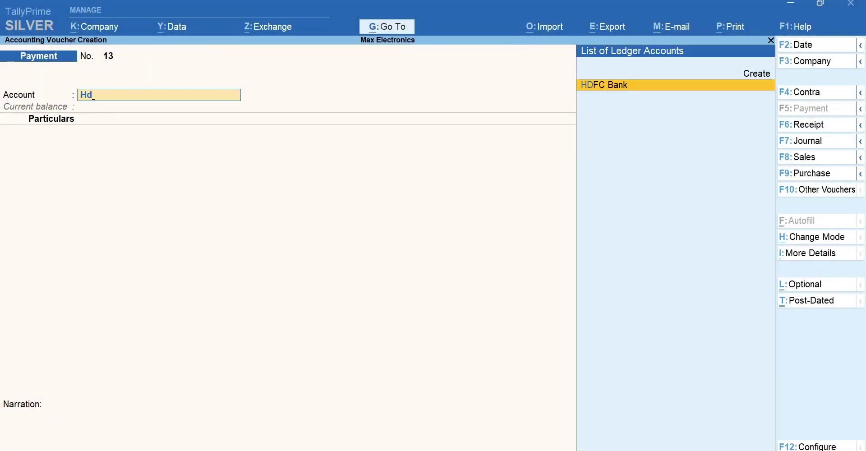
key(Return)
text(Gr)
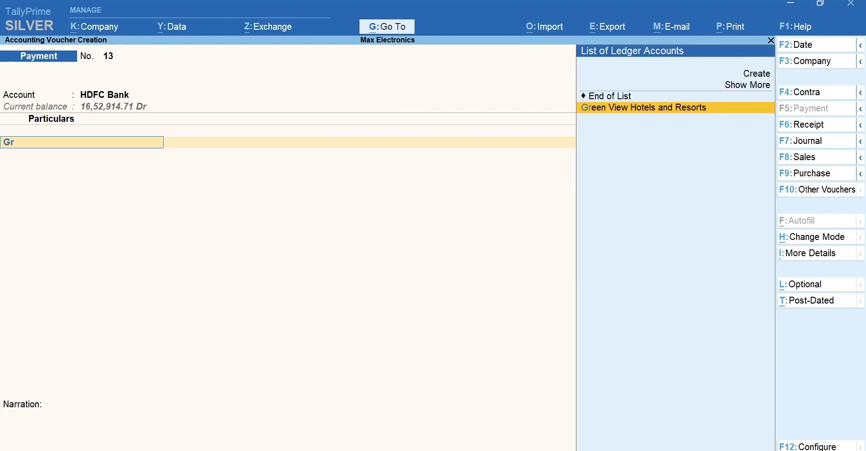
key(Return)
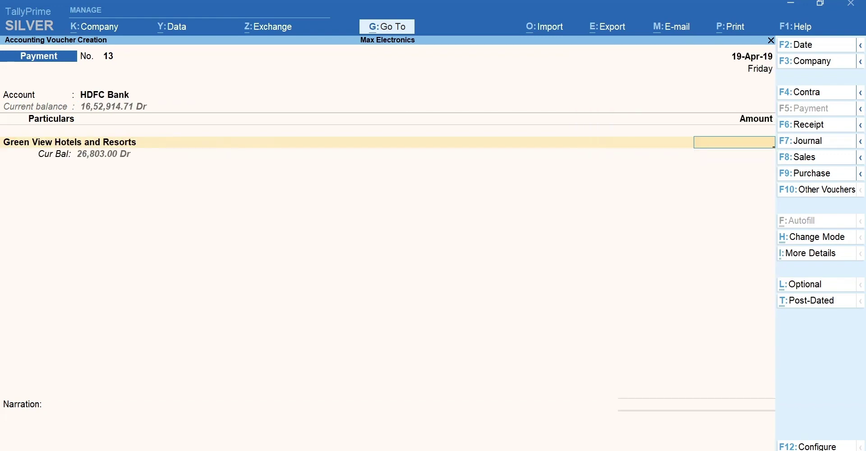
text(9,700)
key(Return)
key(Return)
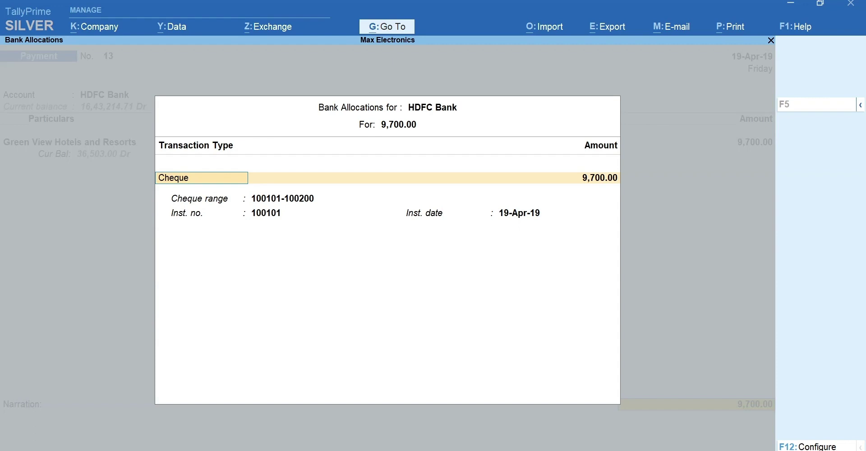
key(Return)
key(Return)
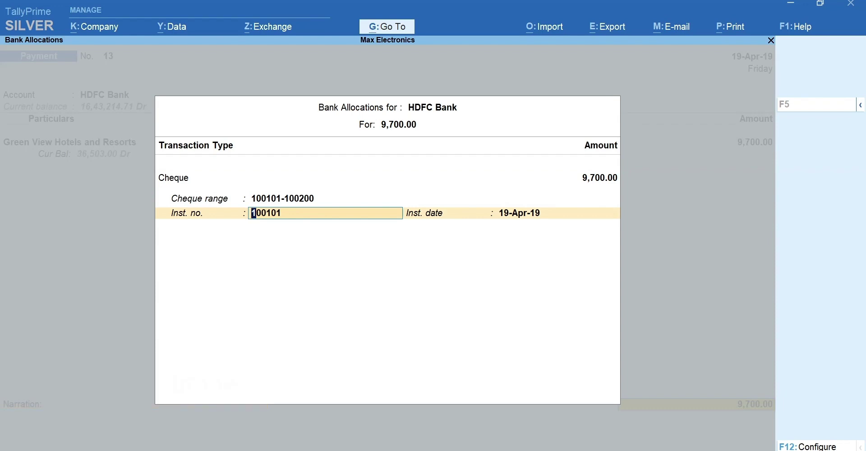
key(BackSpace)
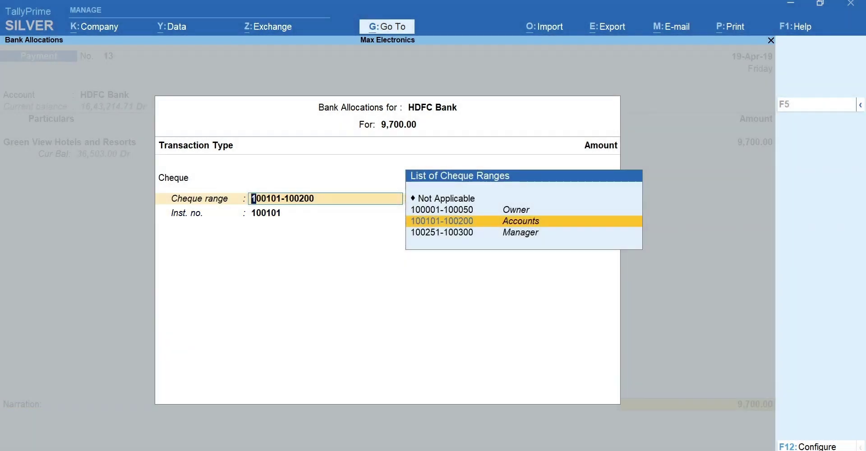
key(Down)
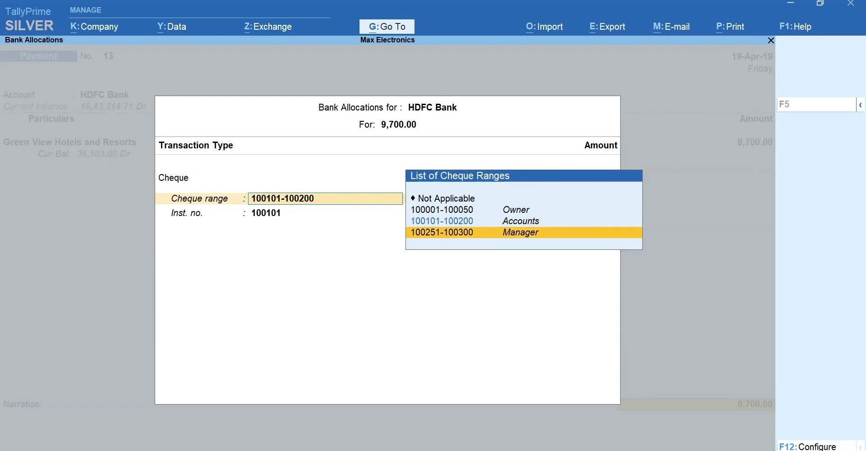
key(Return)
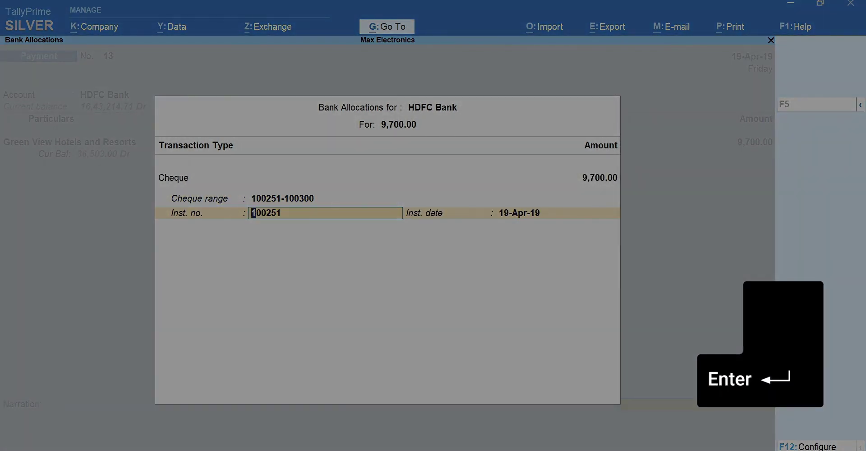
Keep the proposed instrument number, leave the narration blank and accept the payment voucher
key(Return)
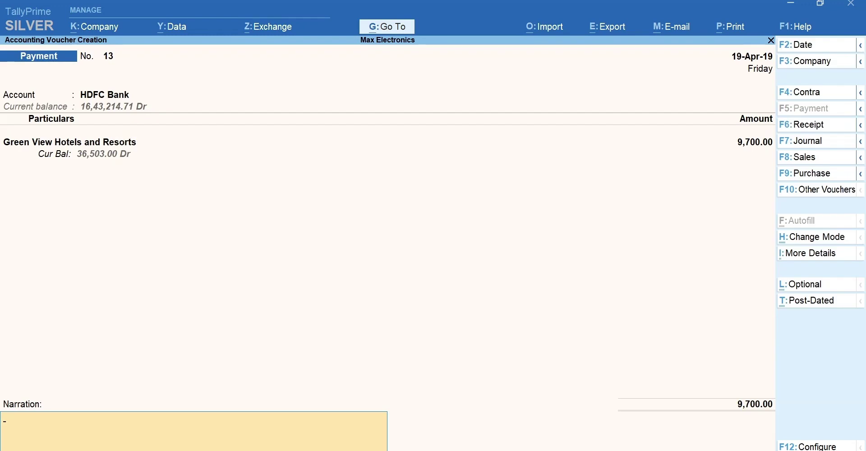
key(Return)
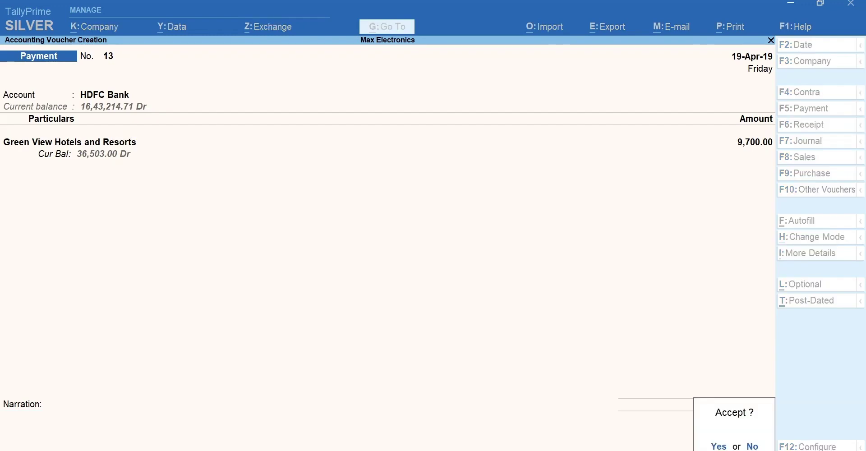
key(Return)
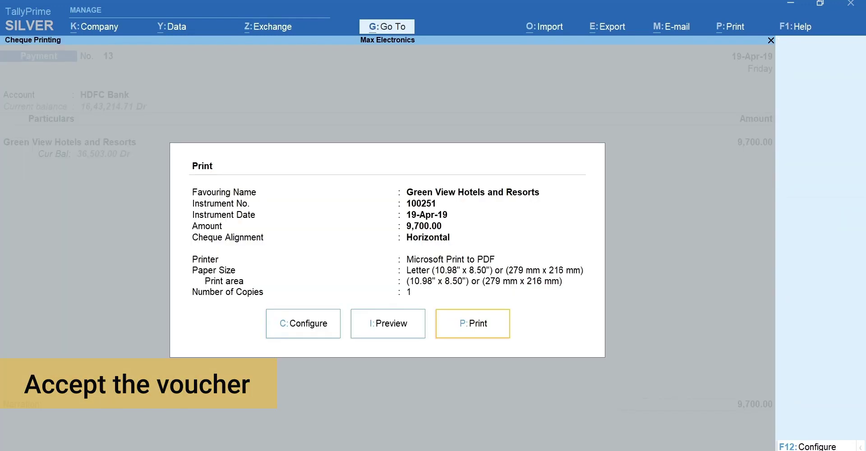
Print the cheque for Green View Hotels and Resorts and go to the Cheque Register report
key(p)
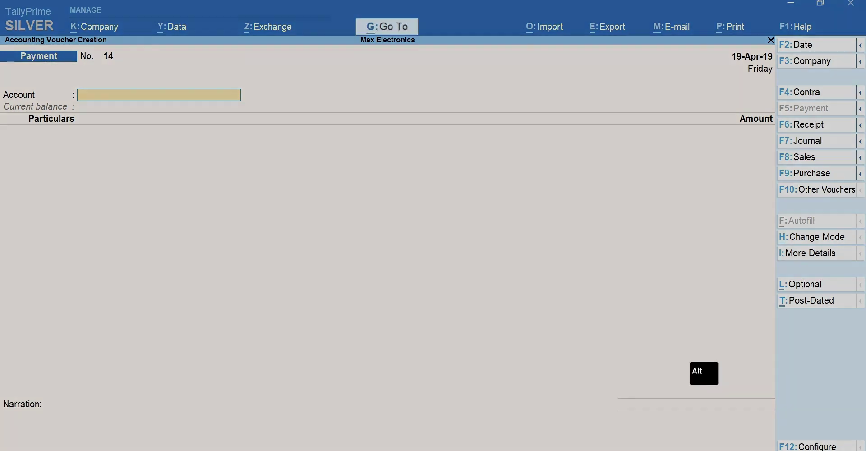
key(alt+g)
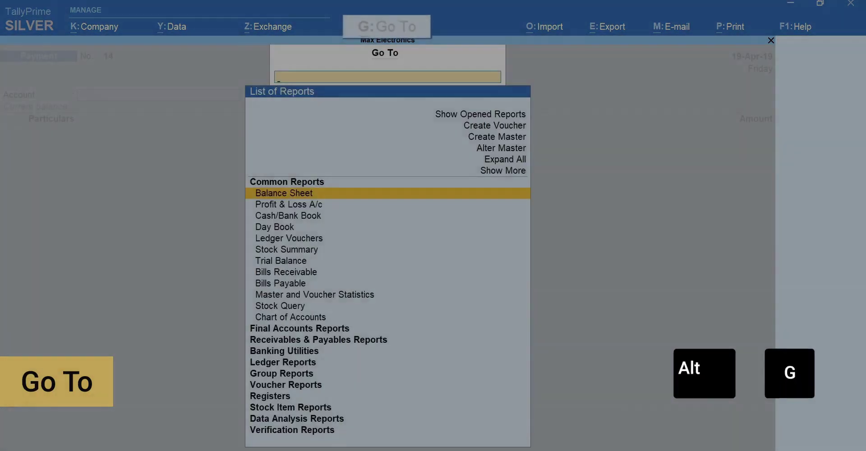
text(Cheq)
key(Down)
key(Down)
key(Down)
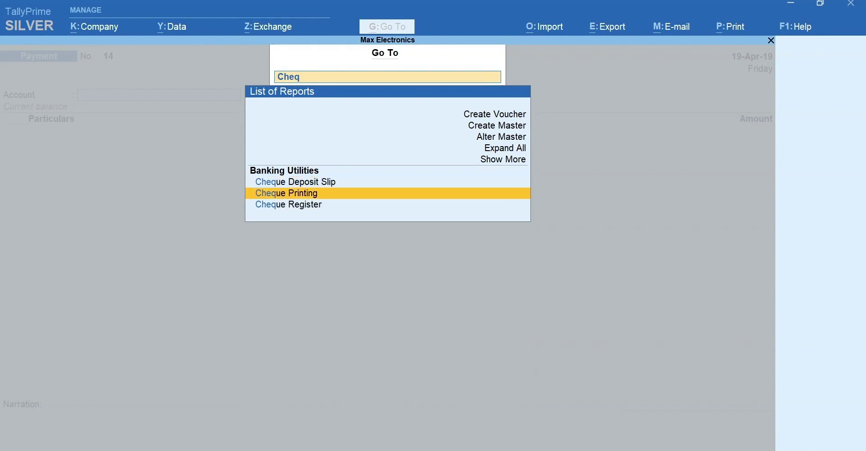
key(Return)
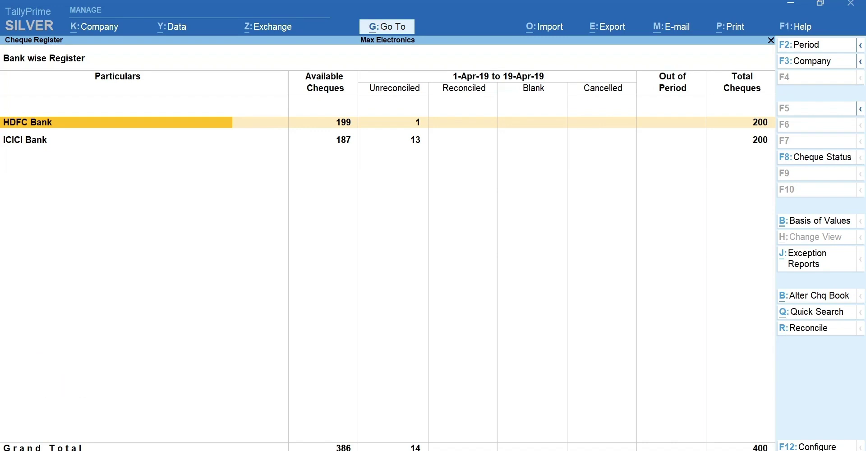
Look up cheque number 100251 with Quick Search, then close the search and return to the bank-wise register
key(alt+q)
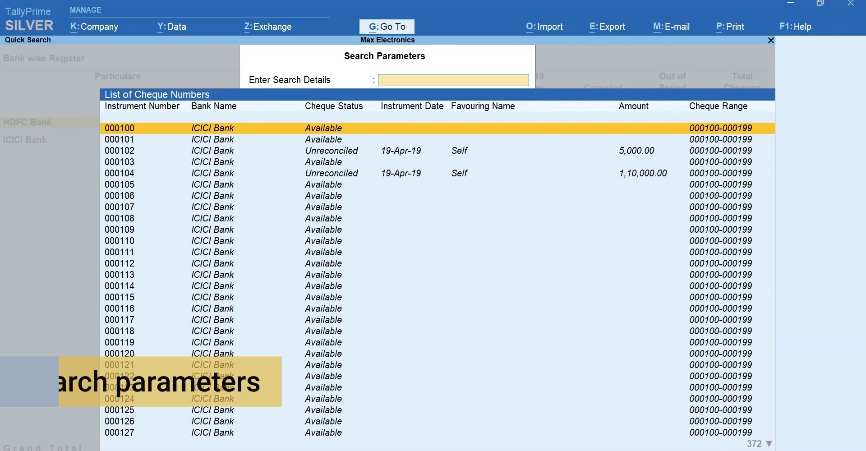
text(100)
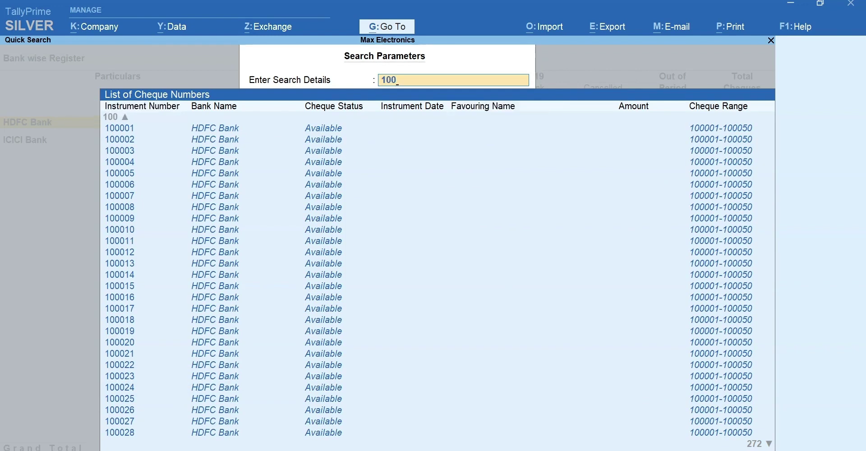
text(251)
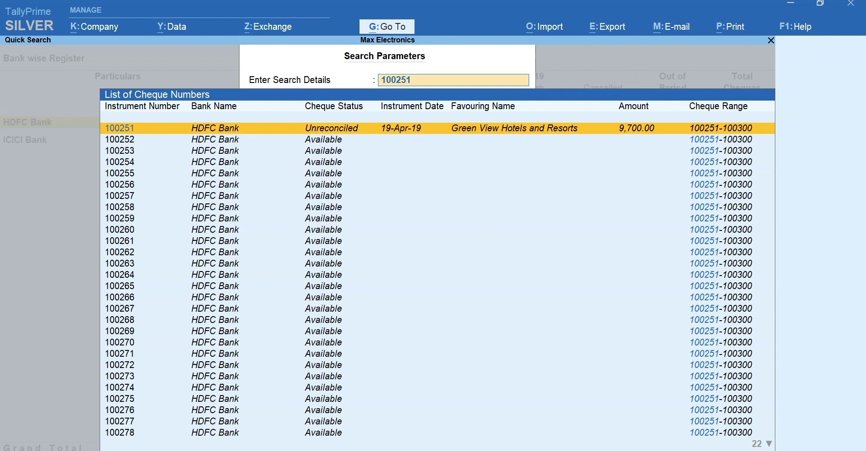
key(Escape)
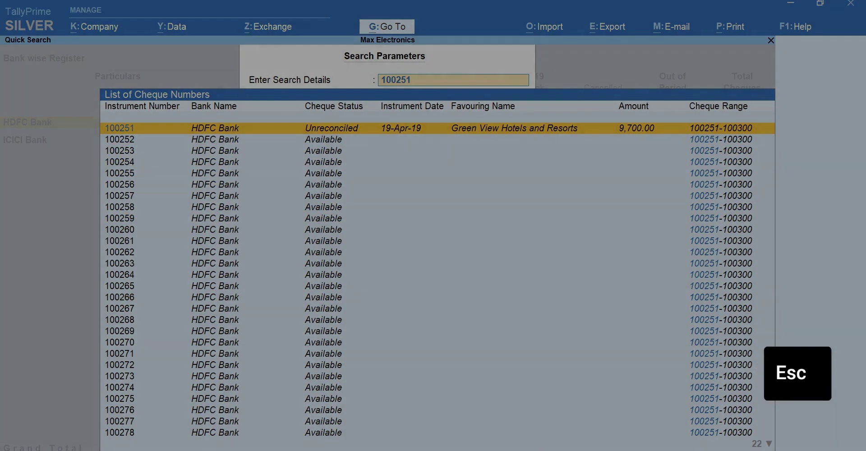
key(Escape)
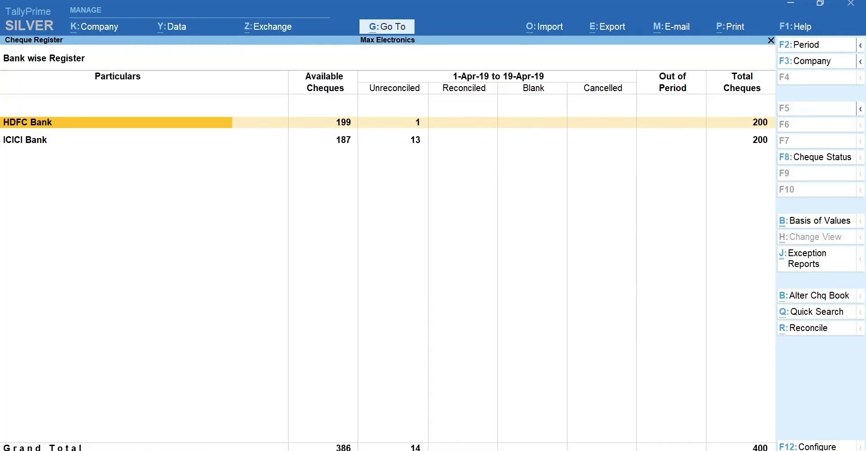
key(Return)
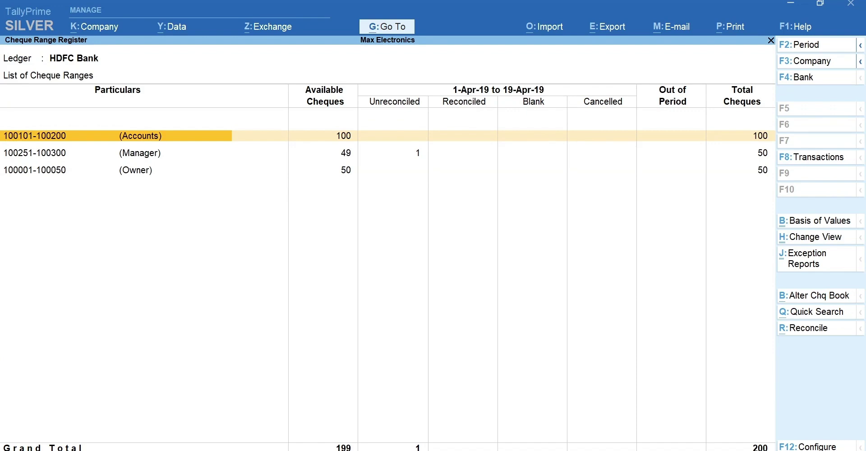
key(Down)
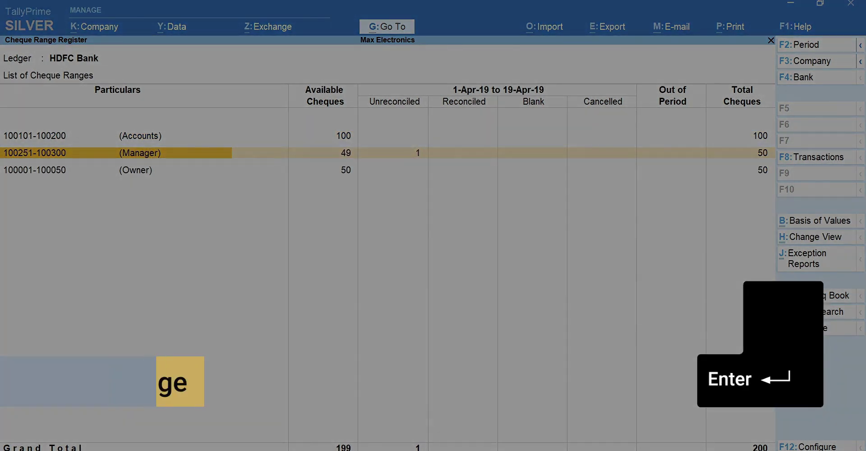
key(Return)
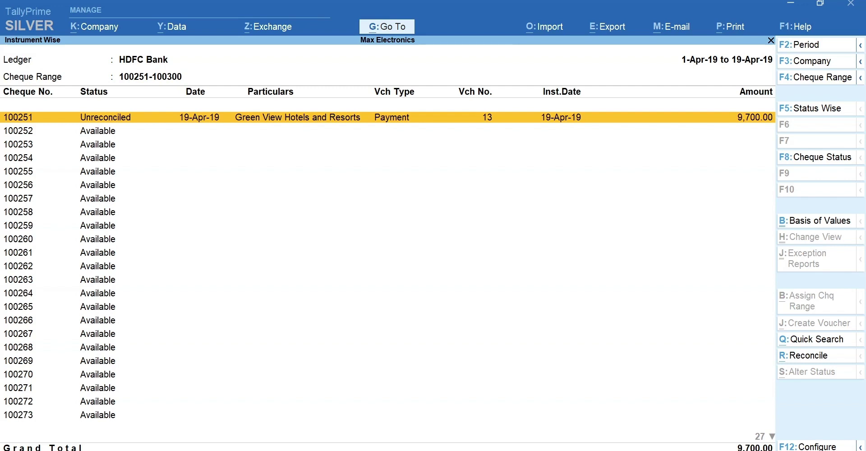
key(F4)
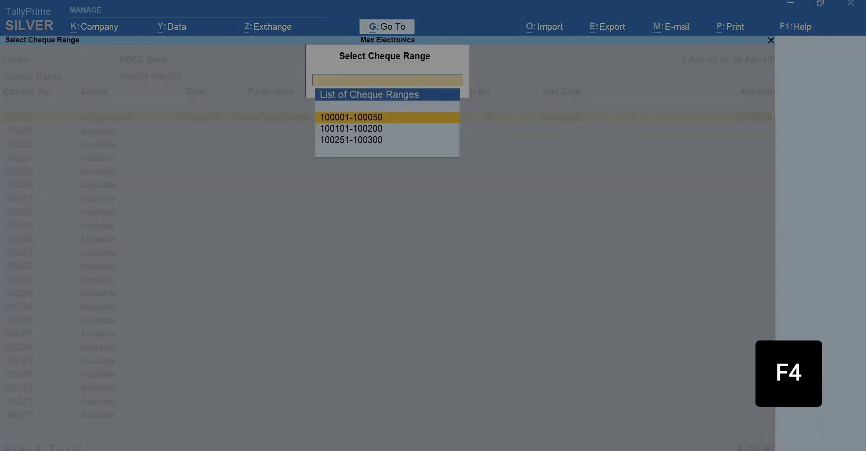
key(Down)
key(Down)
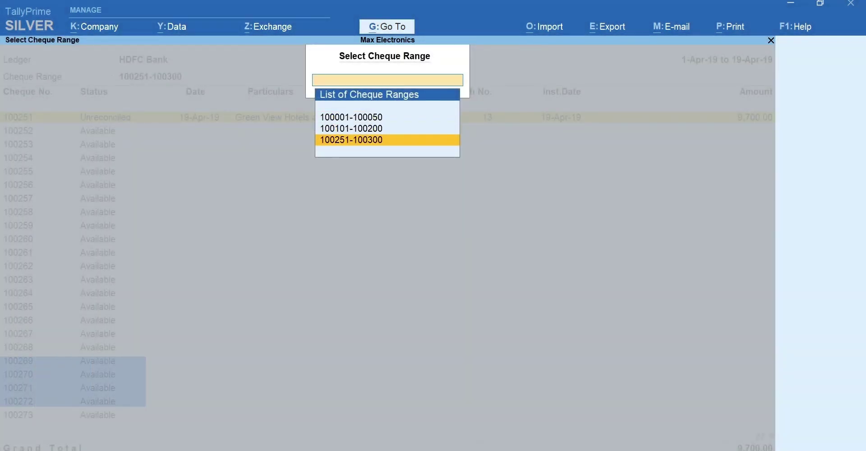
key(Return)
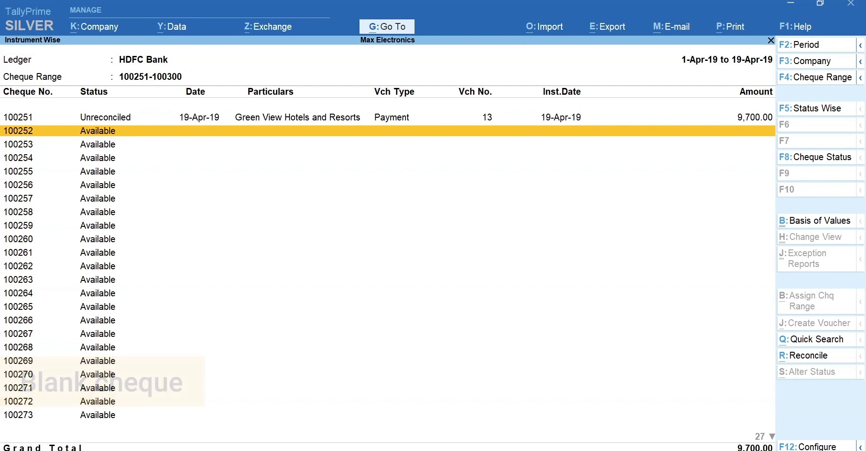
Alter the status of available cheque 100252 to Blank Cheque
key(space)
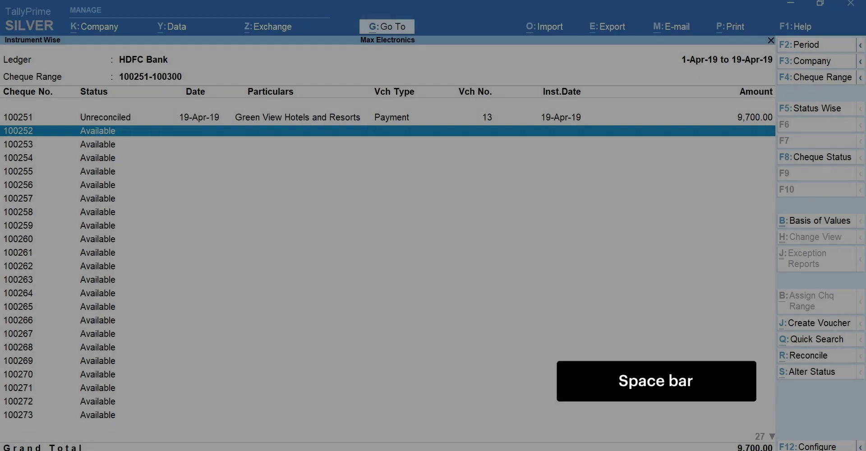
key(alt+s)
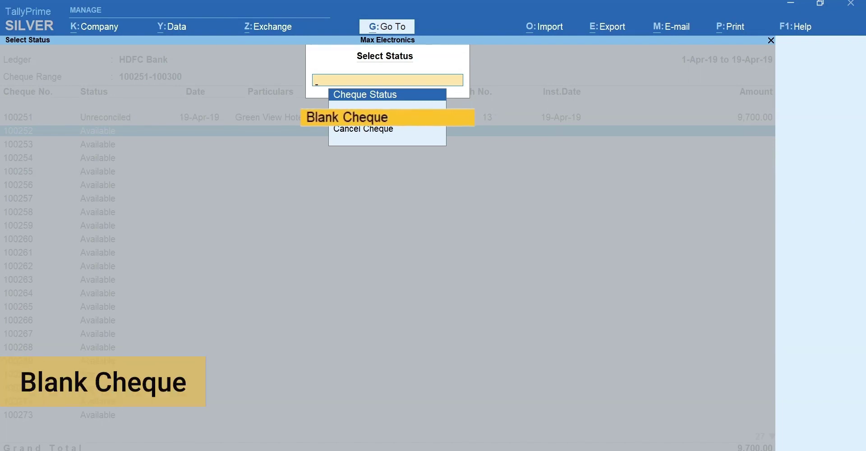
key(Return)
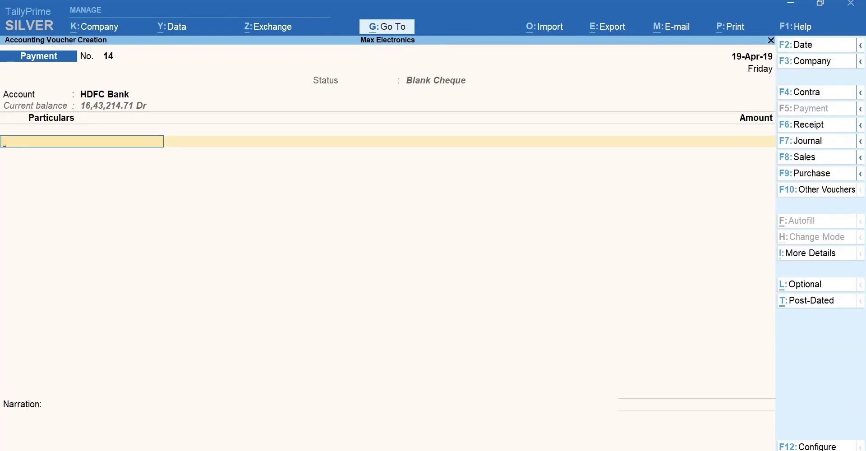
Record the blank cheque payment to A-One Electronics, keeping the proposed instrument date and an empty narration, then accept the voucher and print the cheque
text(A)
key(Return)
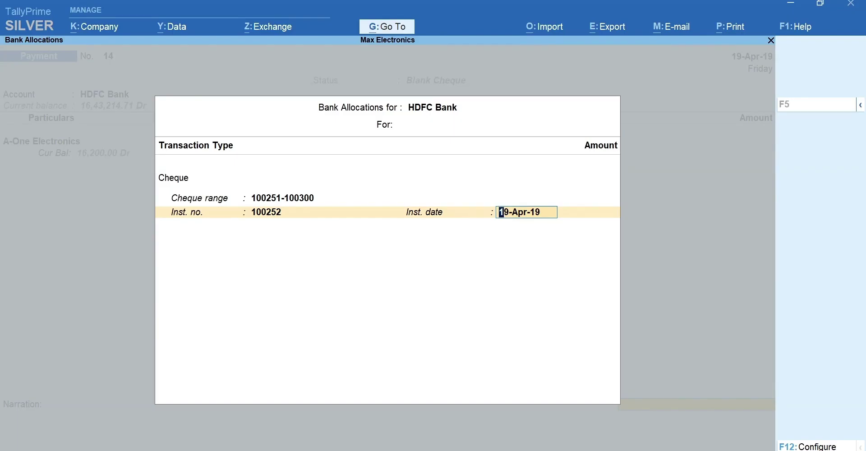
key(Return)
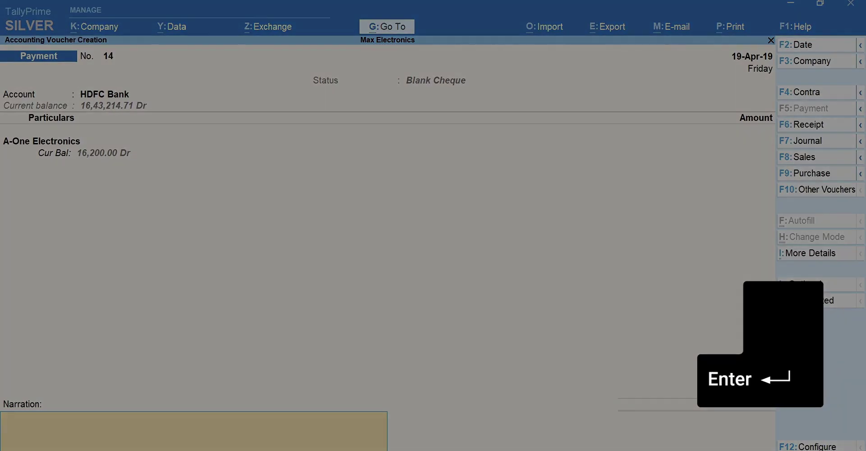
key(Return)
key(Return)
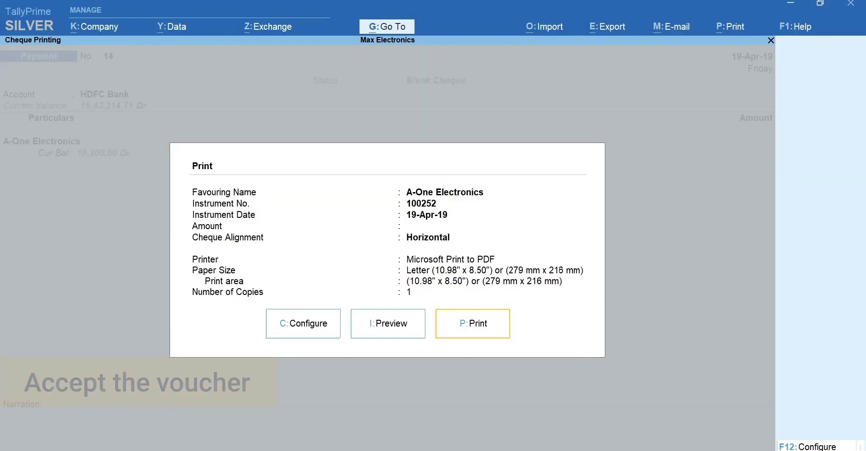
key(p)
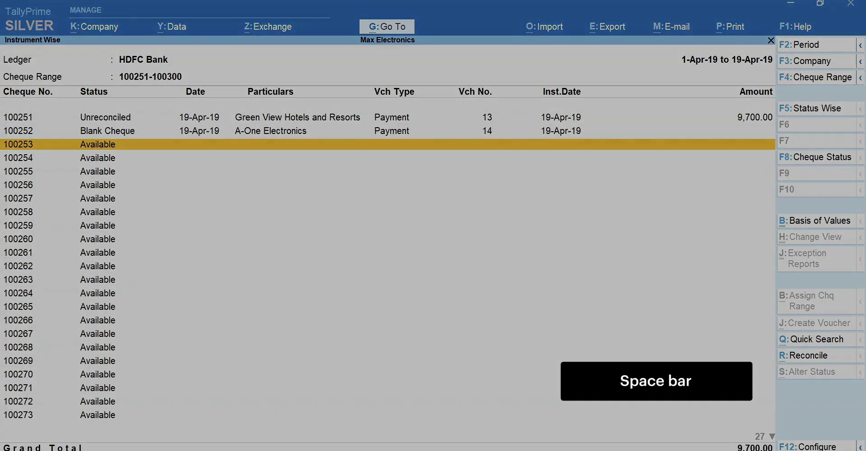
Cancel cheque 100253 with the remark "Cancelled Cheque issued for banking purpose" and accept the status update
key(space)
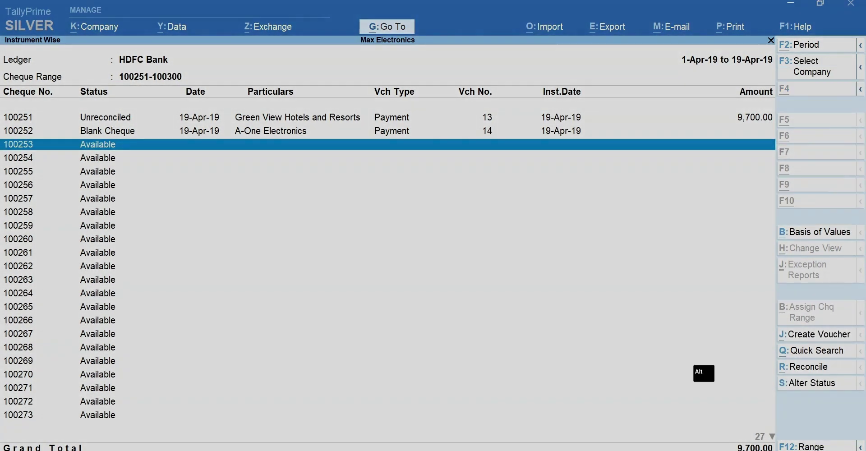
key(alt+s)
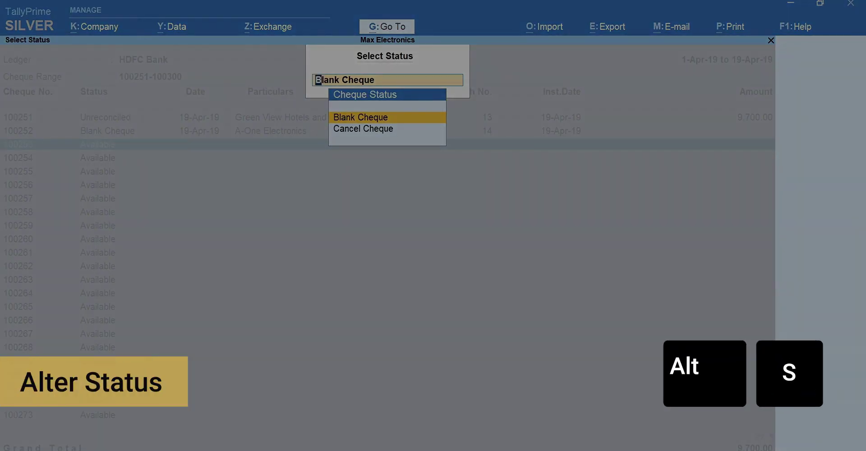
key(Down)
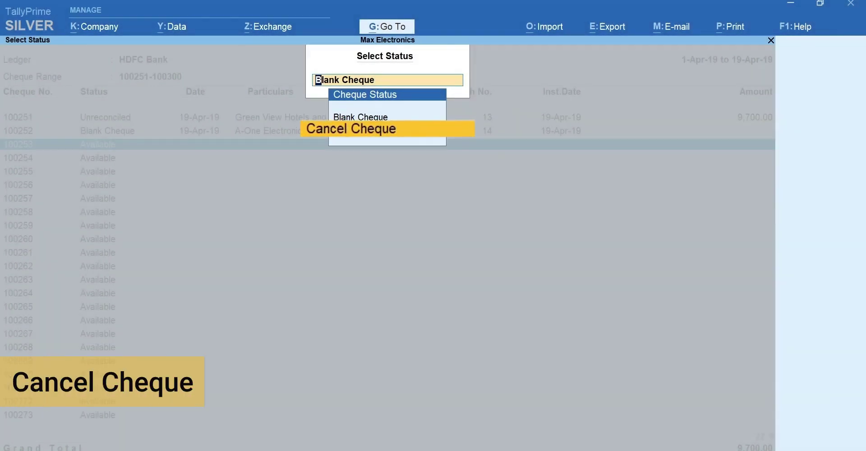
key(Return)
text(Cancelle)
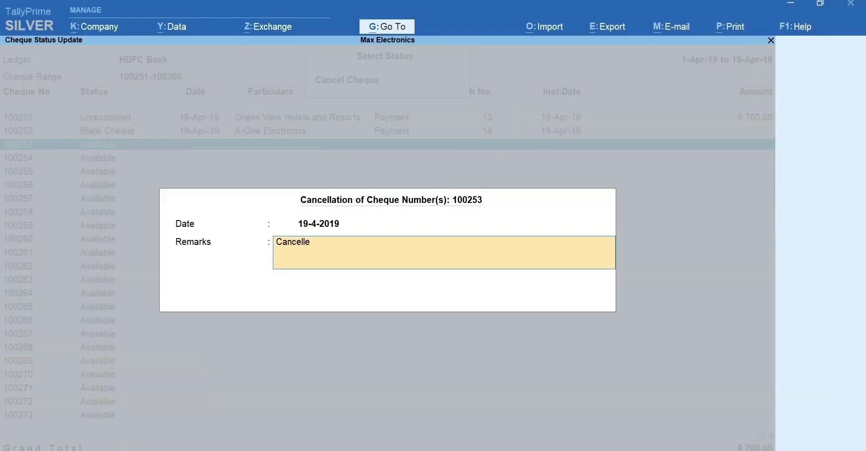
text(d Cheque issued for banking purpose)
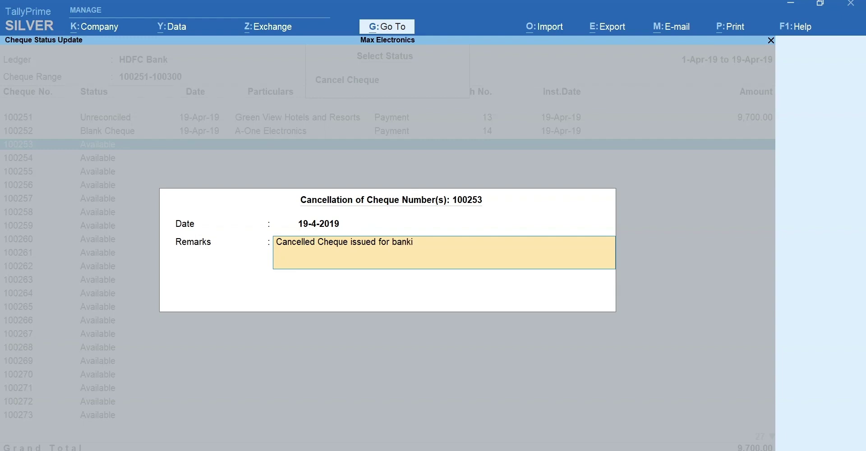
key(Return)
key(y)
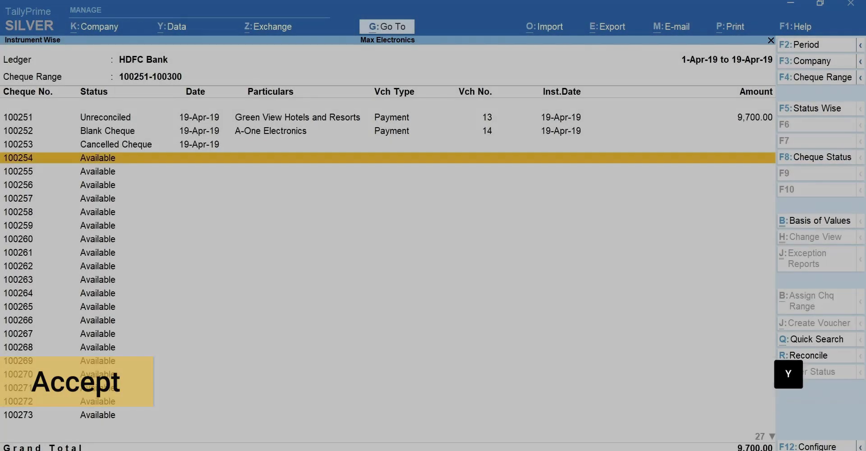